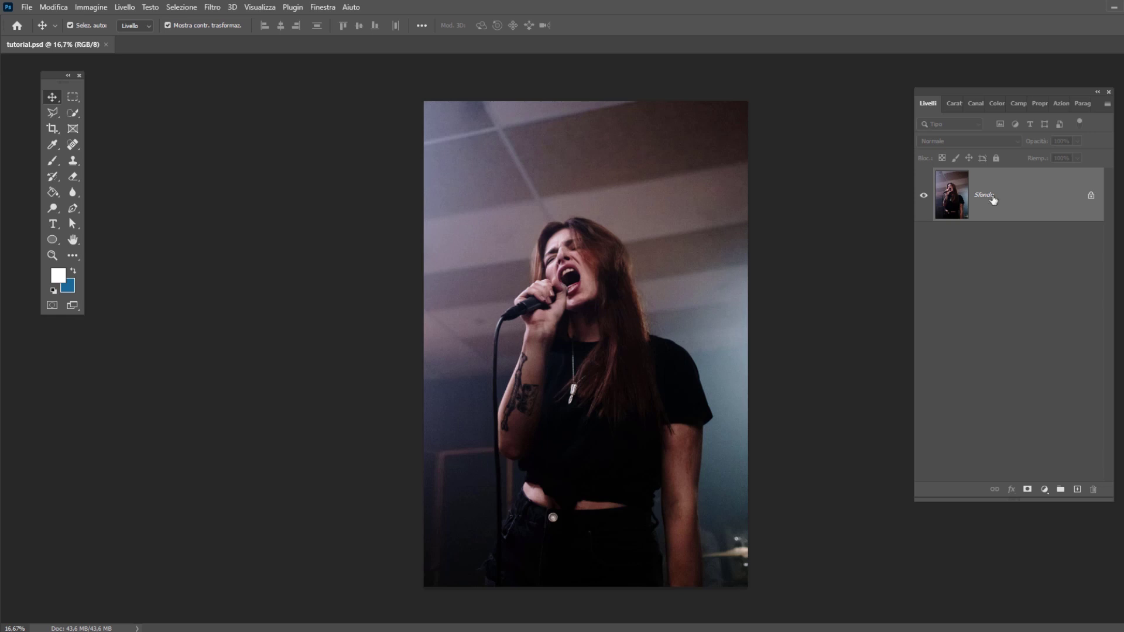
Duplicate the Sfondo background layer into a Sfondo copia layer above it
left_click_drag(995, 198, 1077, 489)
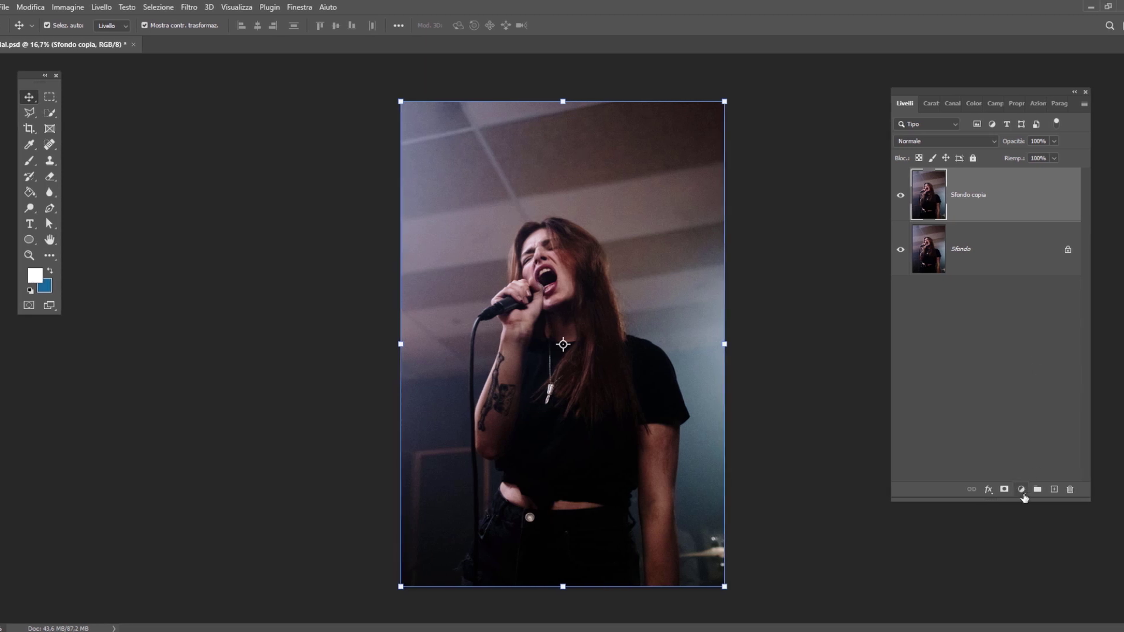
Add a Soglia threshold adjustment layer and lower its level from 128 to 122
left_click(1024, 495)
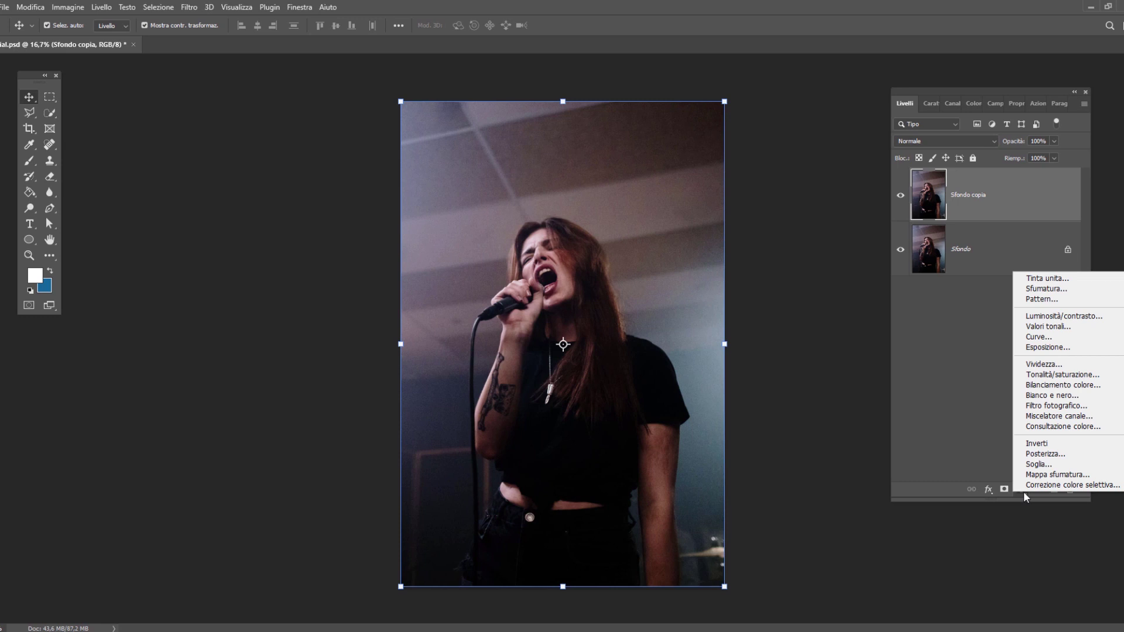
left_click(1046, 465)
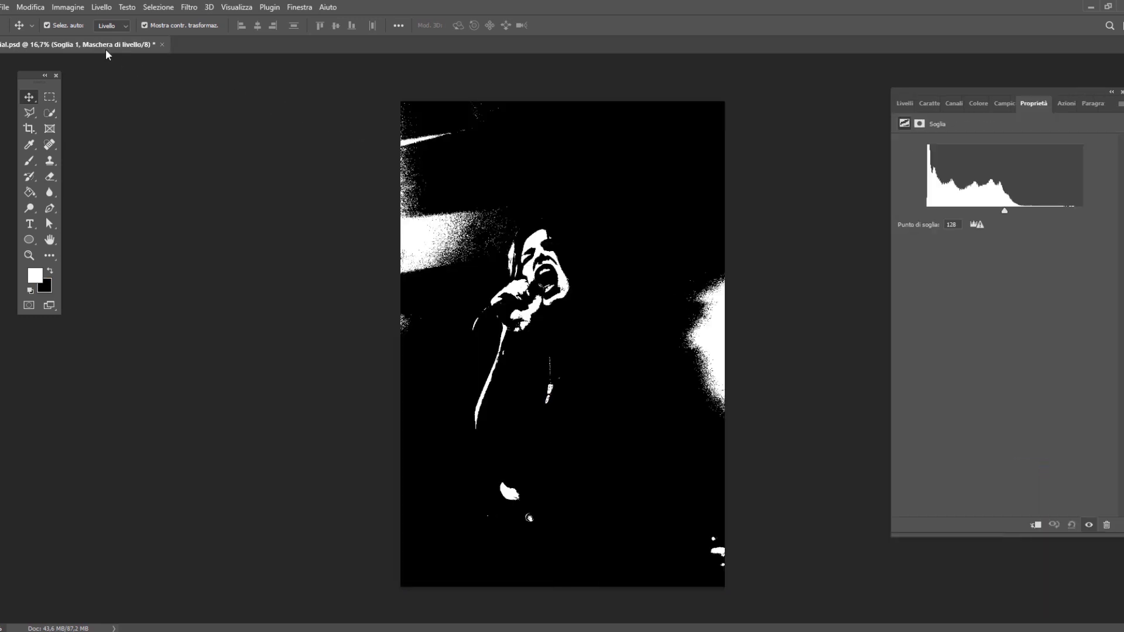
left_click(73, 8)
mouse_move(79, 39)
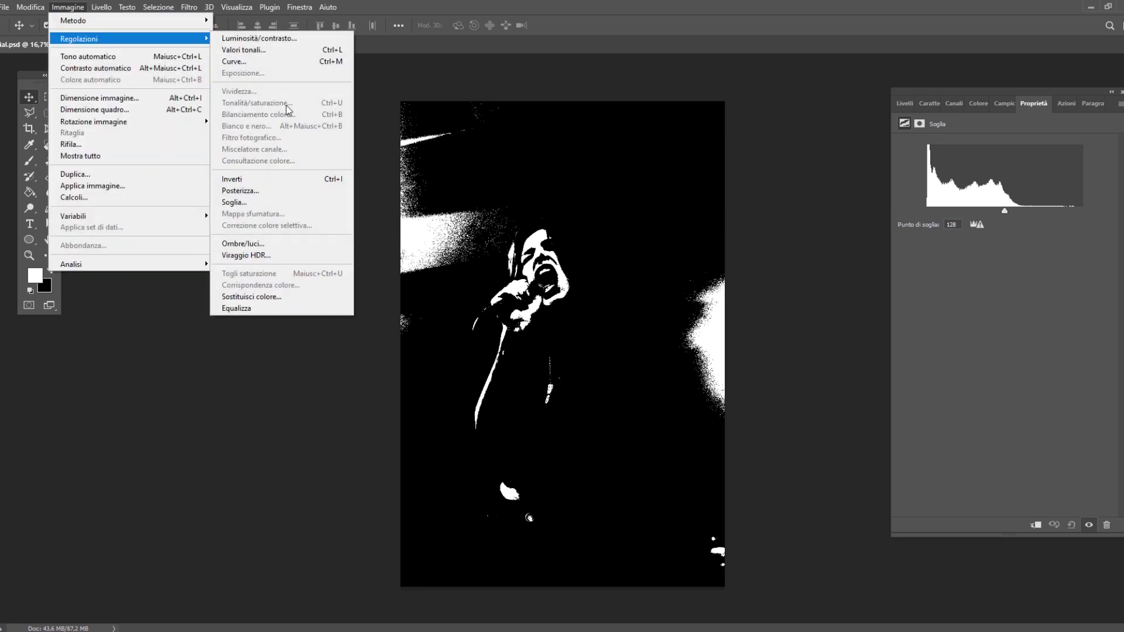
left_click(1050, 200)
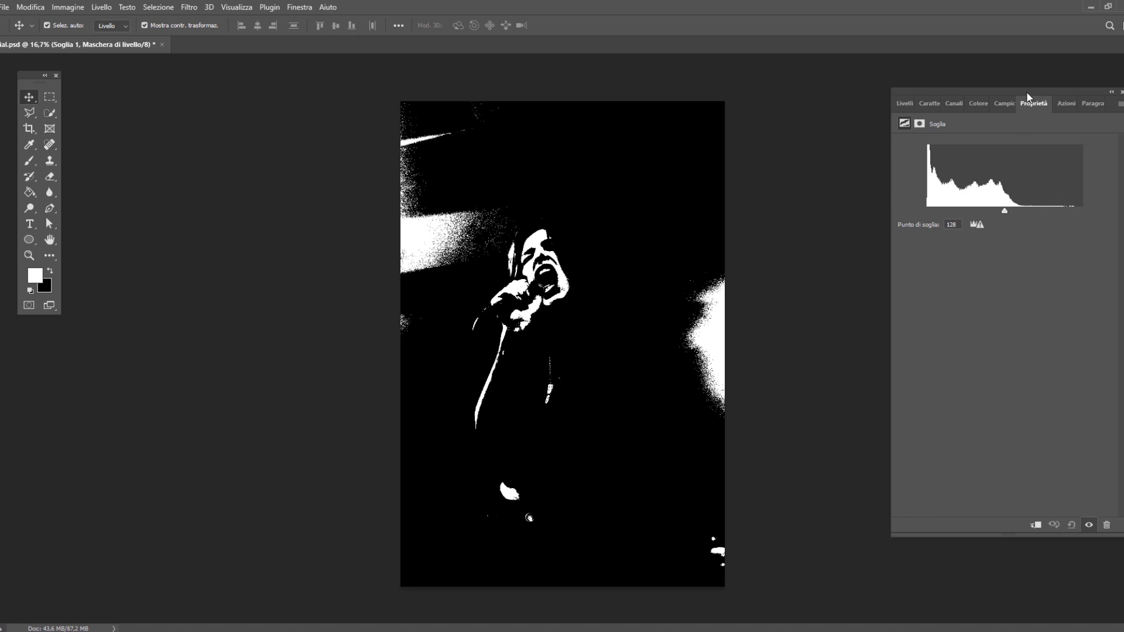
left_click_drag(1028, 97, 906, 94)
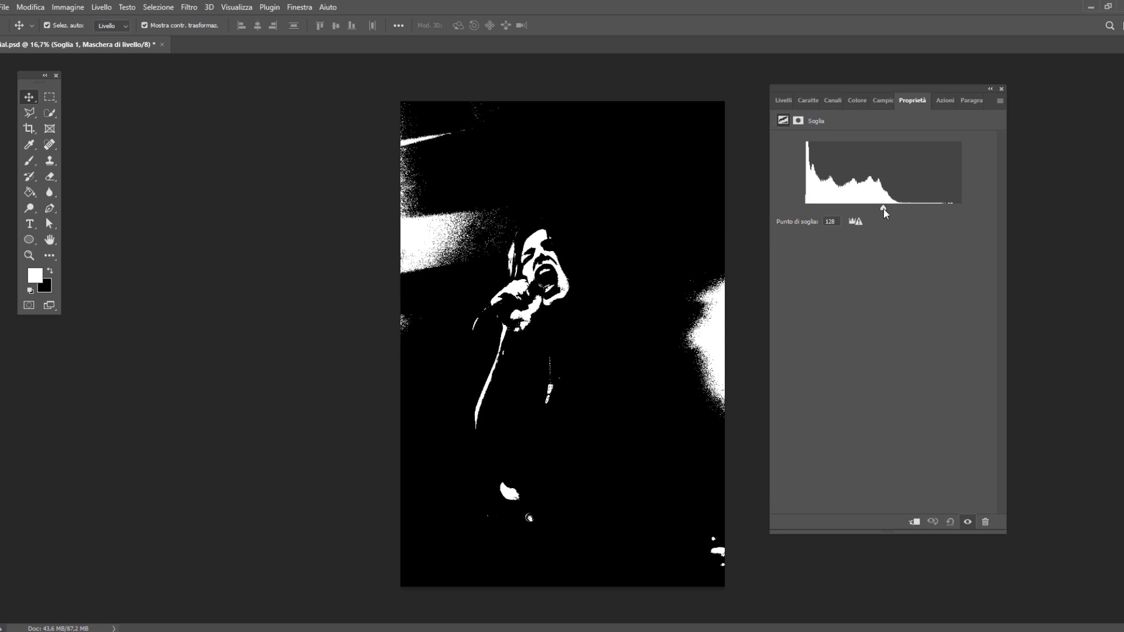
mouse_move(883, 209)
left_mouse_down()
mouse_move(806, 214)
mouse_move(850, 213)
left_mouse_up()
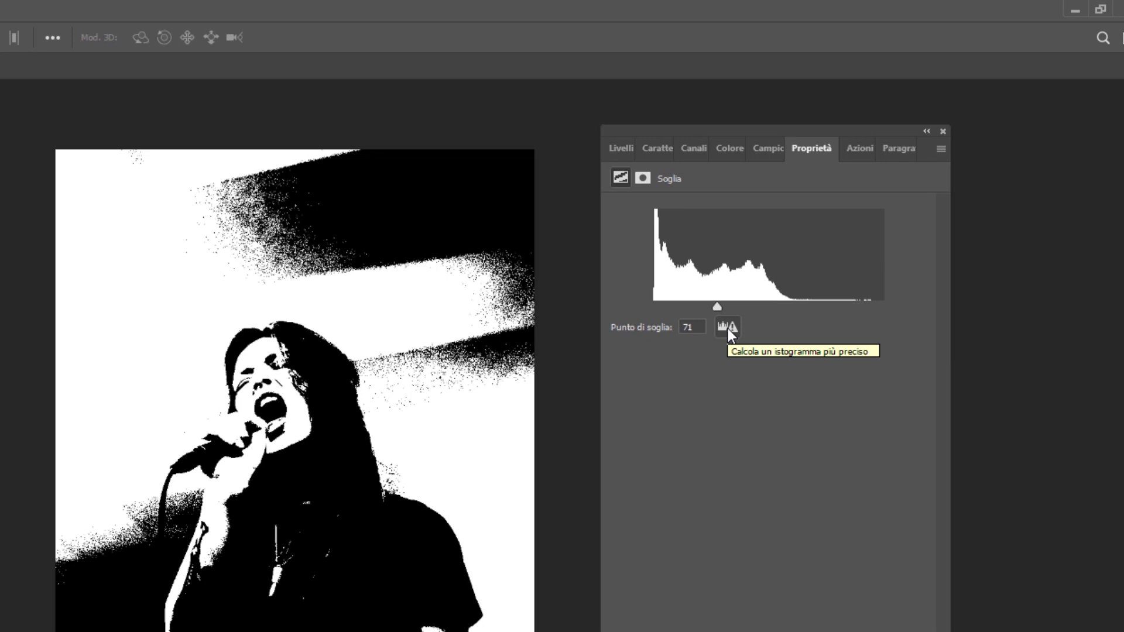
Compute the precise threshold histogram, check the Soglia 1 mask, and return to the layer list
left_click(728, 330)
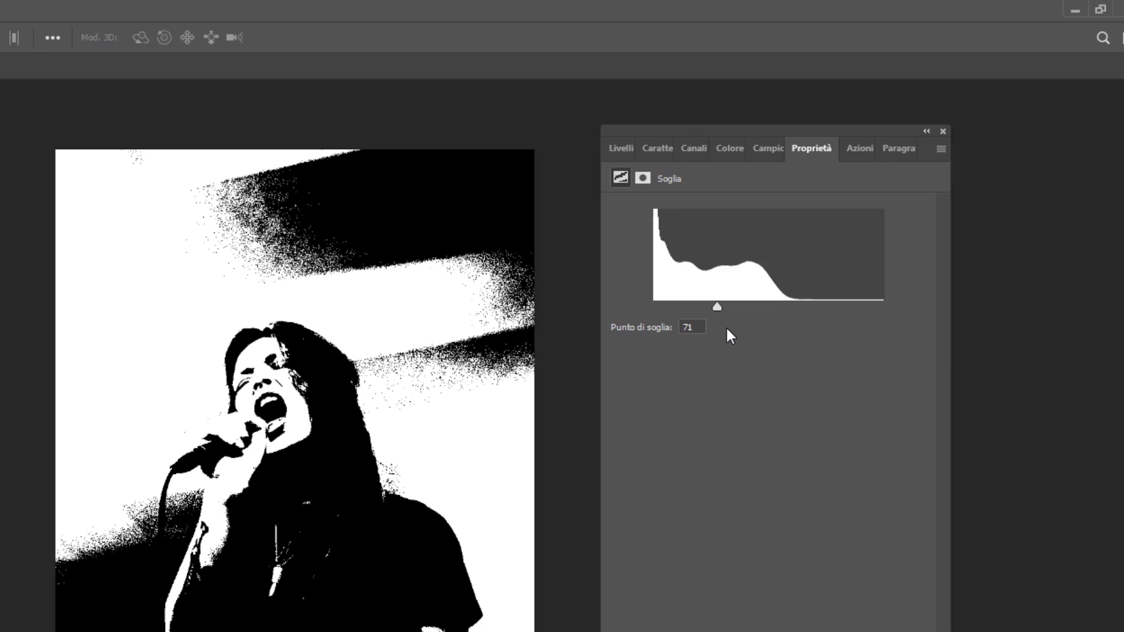
left_click(644, 180)
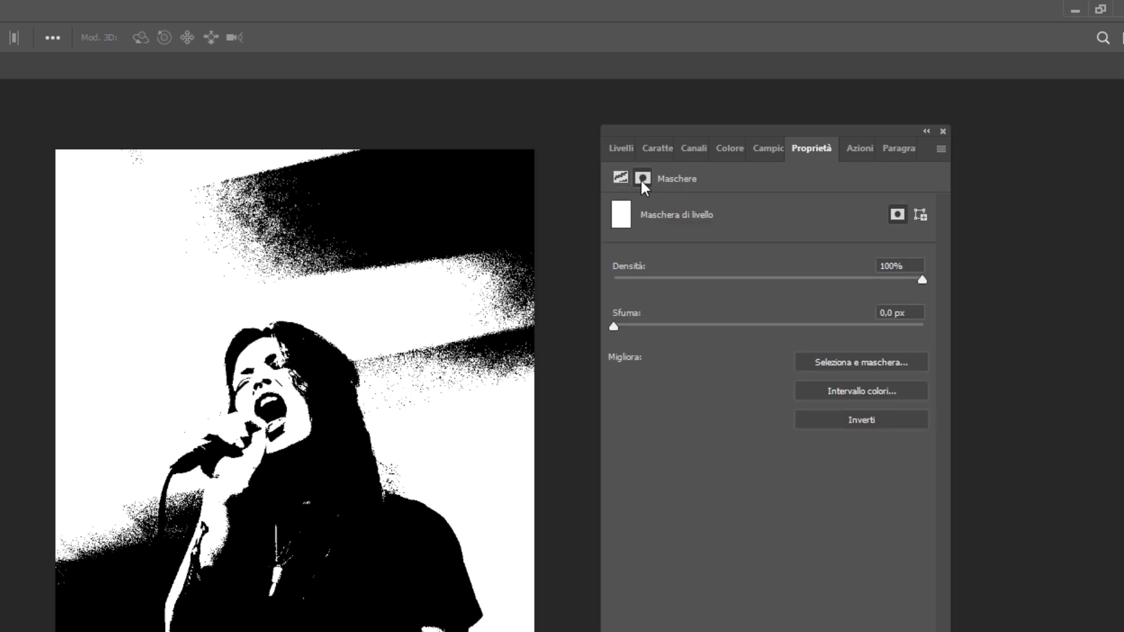
left_click(622, 179)
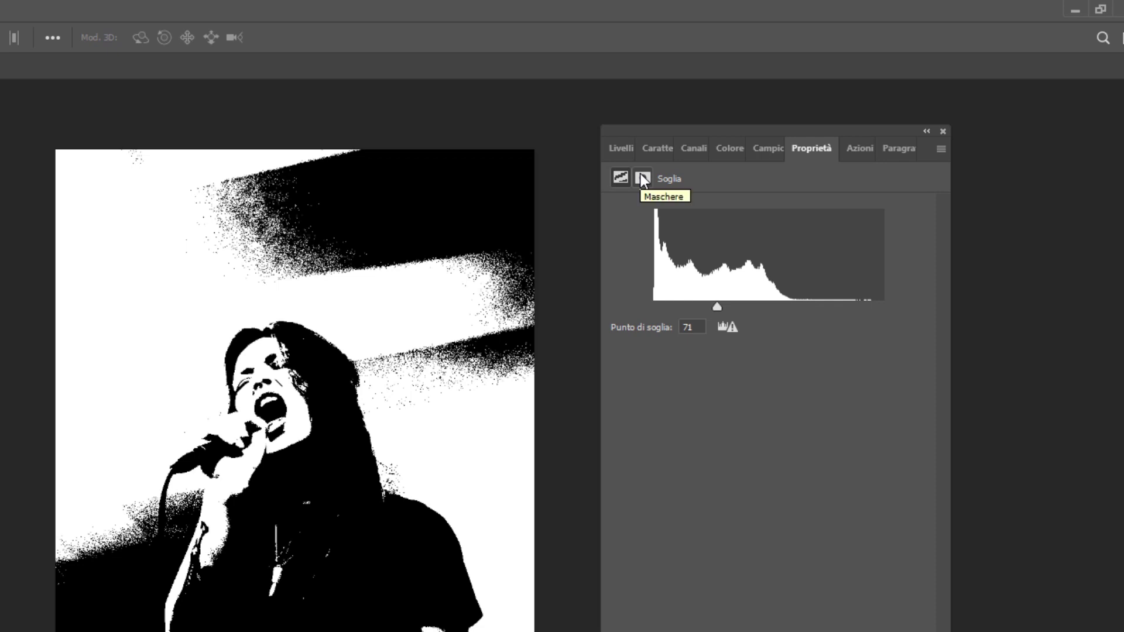
left_click(618, 148)
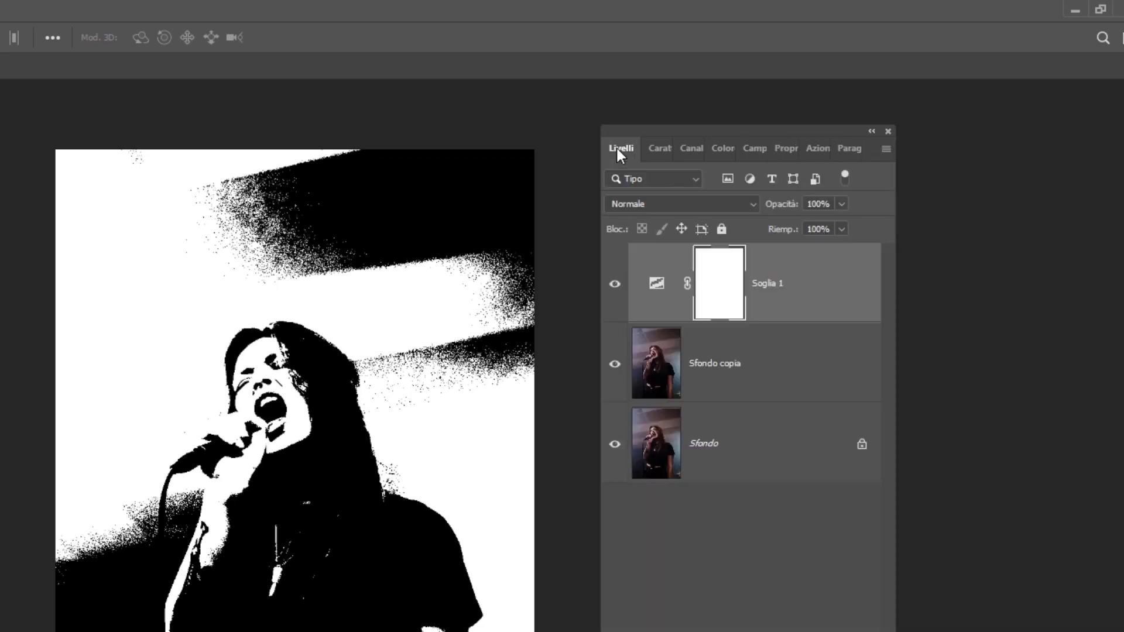
left_click(749, 381)
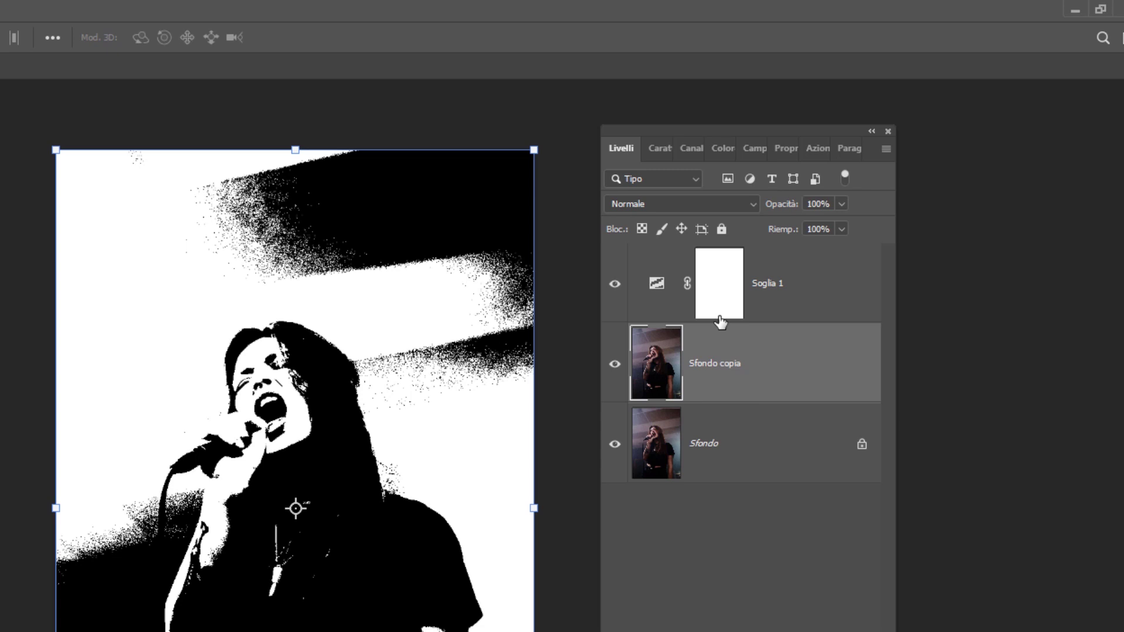
left_click(793, 308)
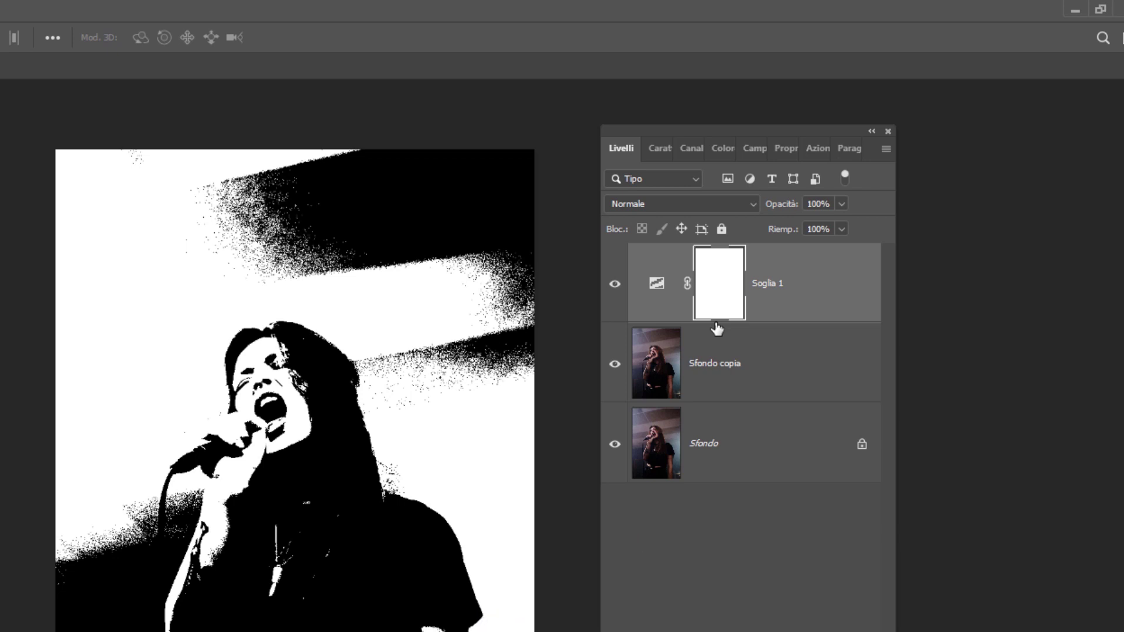
left_click(859, 252)
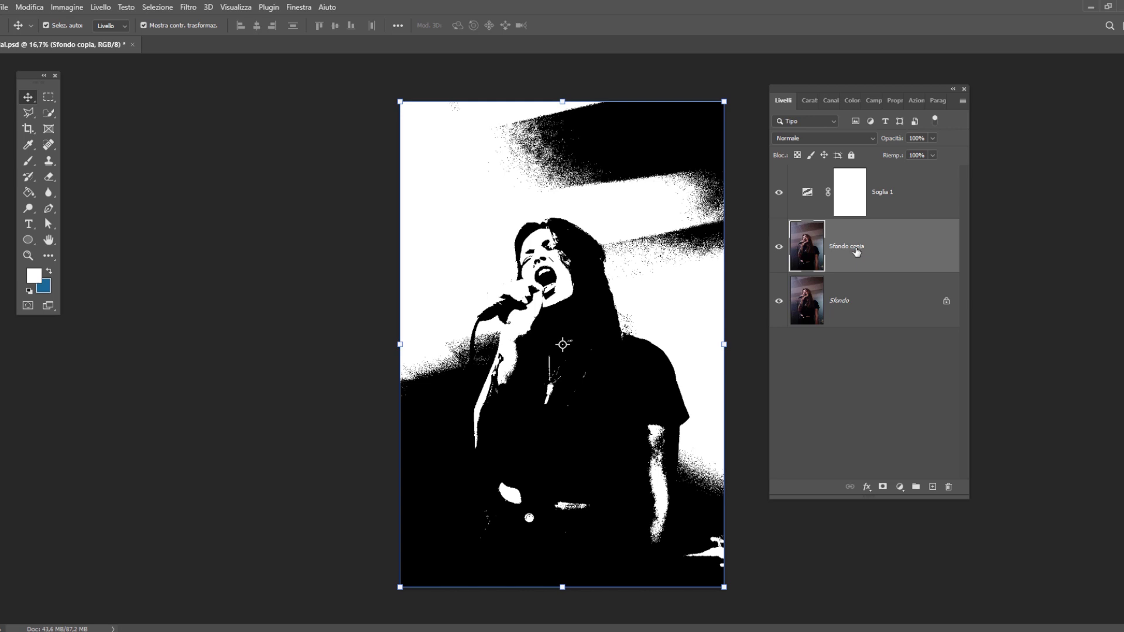
Convert Sfondo copia to a smart object and apply Aggiungi disturbo noise at about 11.55% as a smart filter
right_click(856, 254)
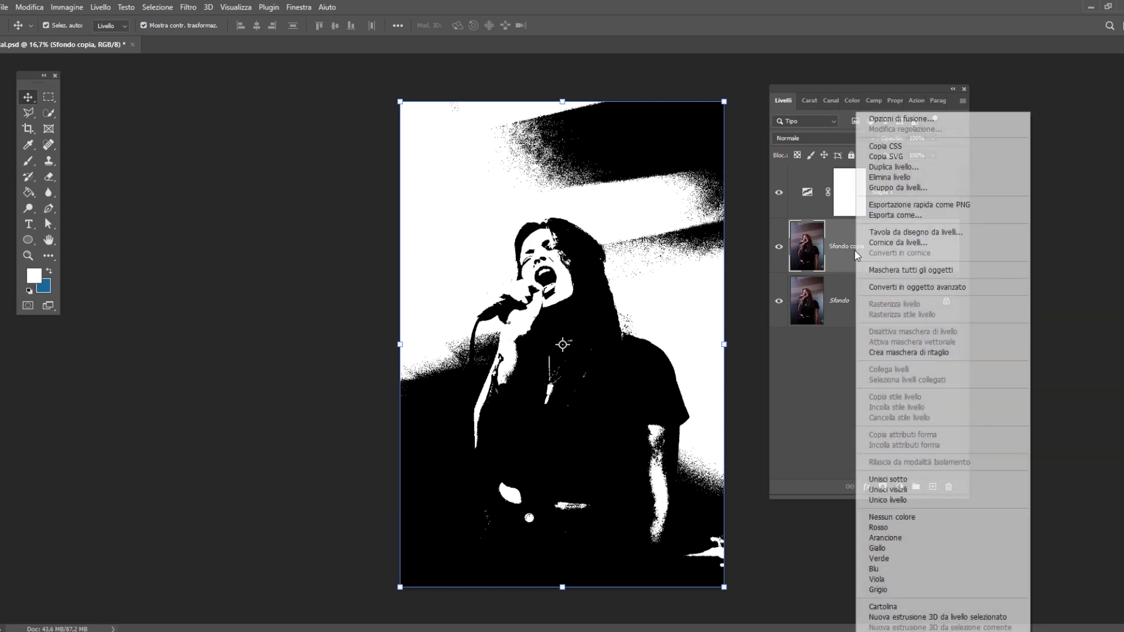
left_click(916, 286)
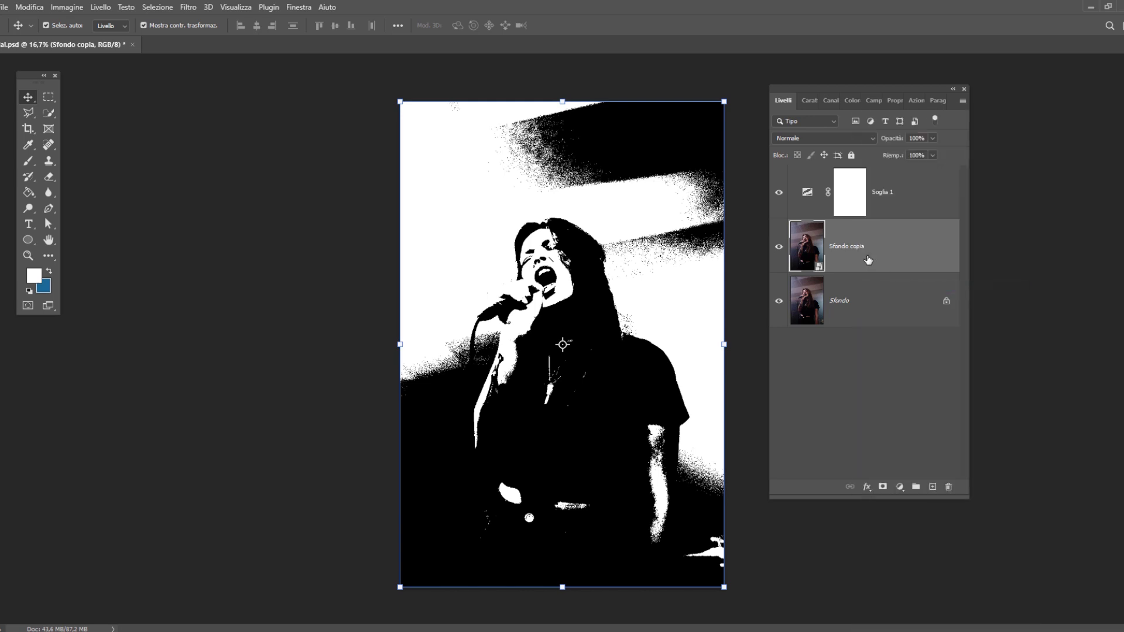
left_click(188, 7)
mouse_move(220, 186)
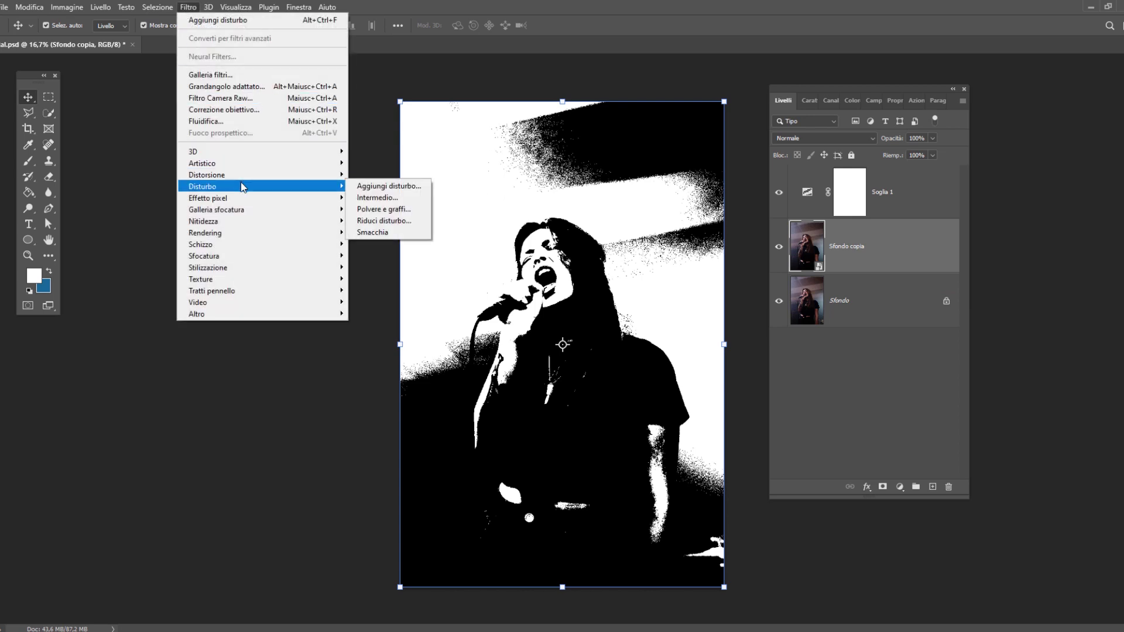
left_click(387, 187)
left_click_drag(794, 118, 947, 74)
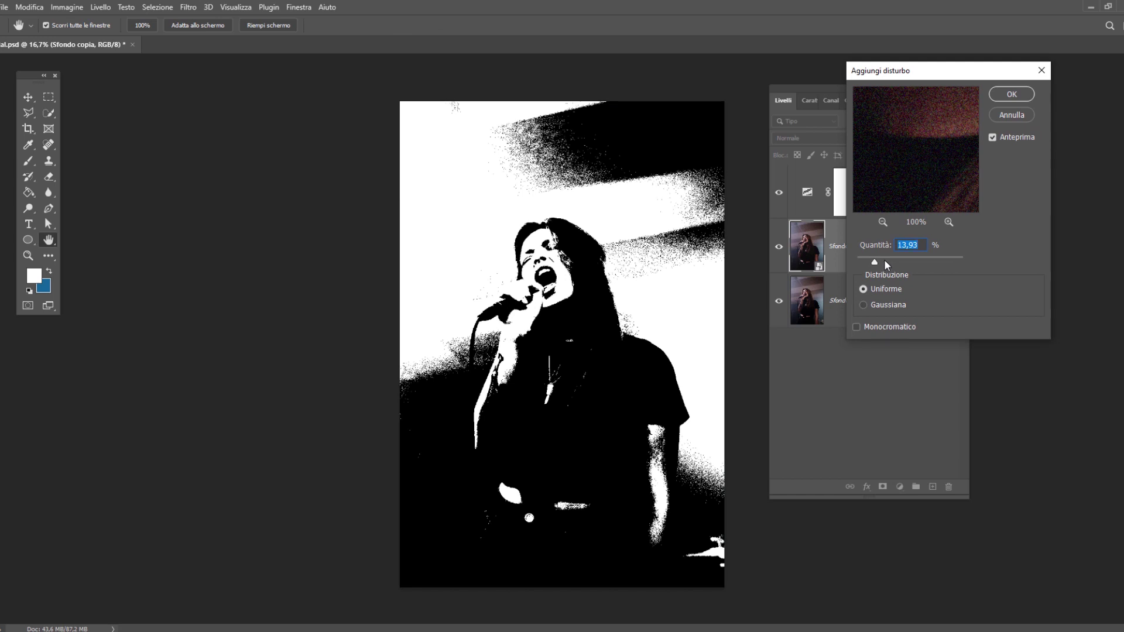
left_click_drag(875, 260, 872, 260)
left_click(1012, 95)
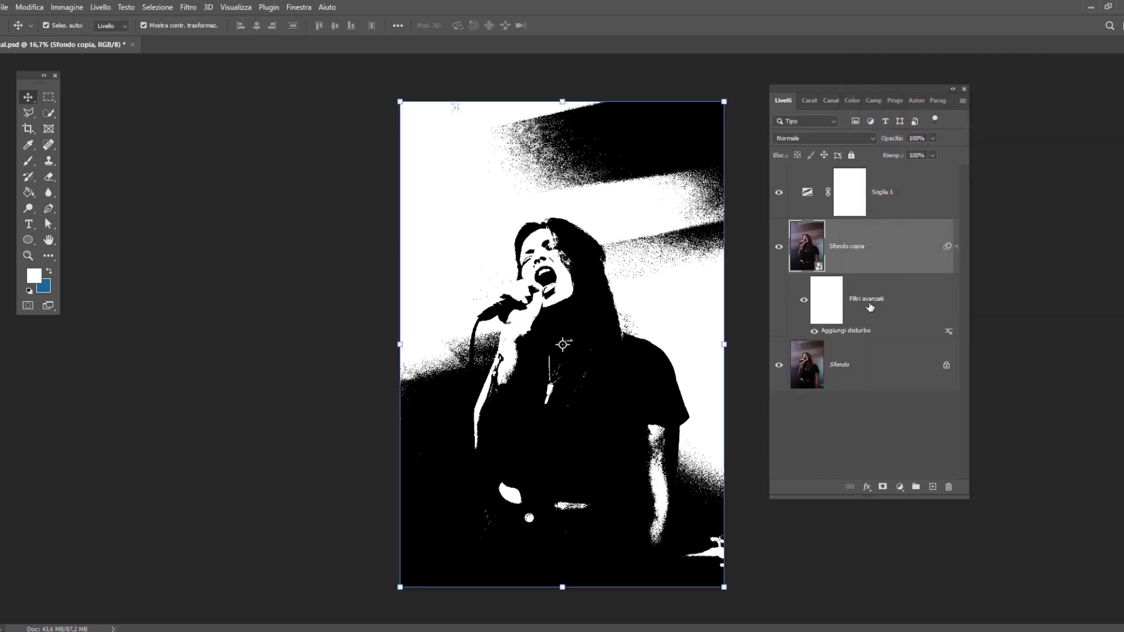
left_click(814, 332)
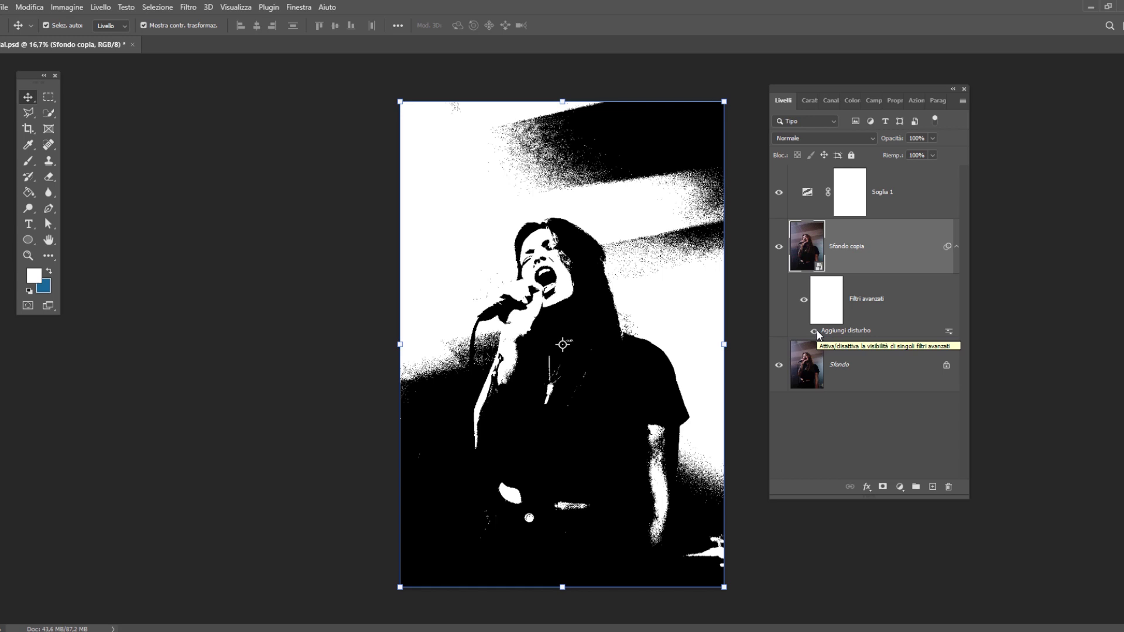
Add a Mappa sfumatura gradient map adjustment layer above Soglia 1
left_click(906, 201)
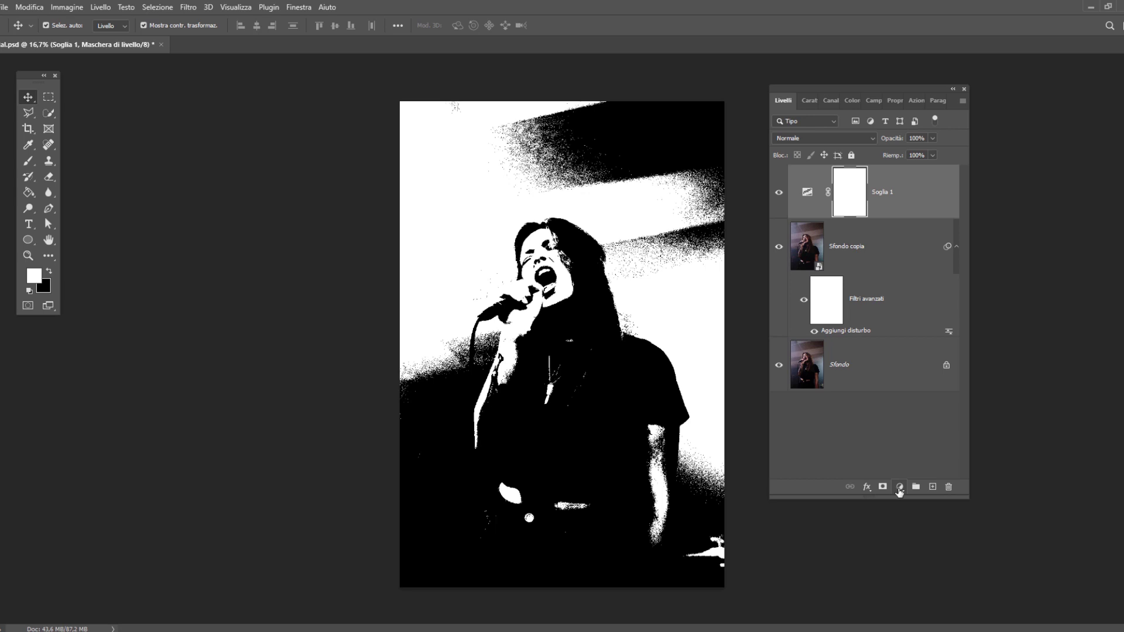
left_click(899, 488)
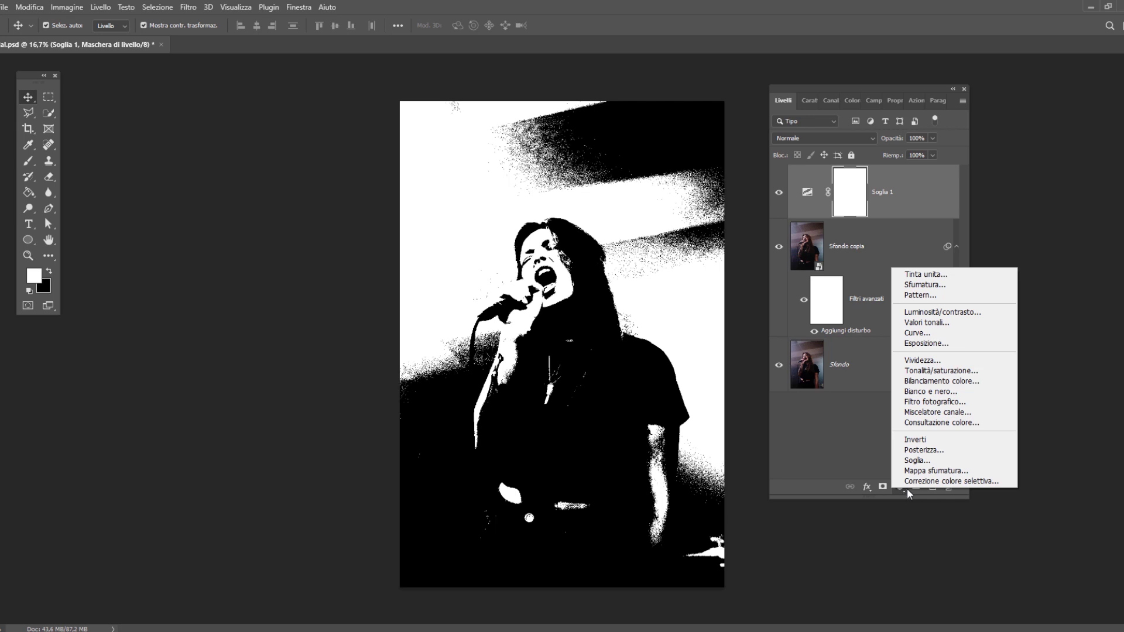
left_click(925, 471)
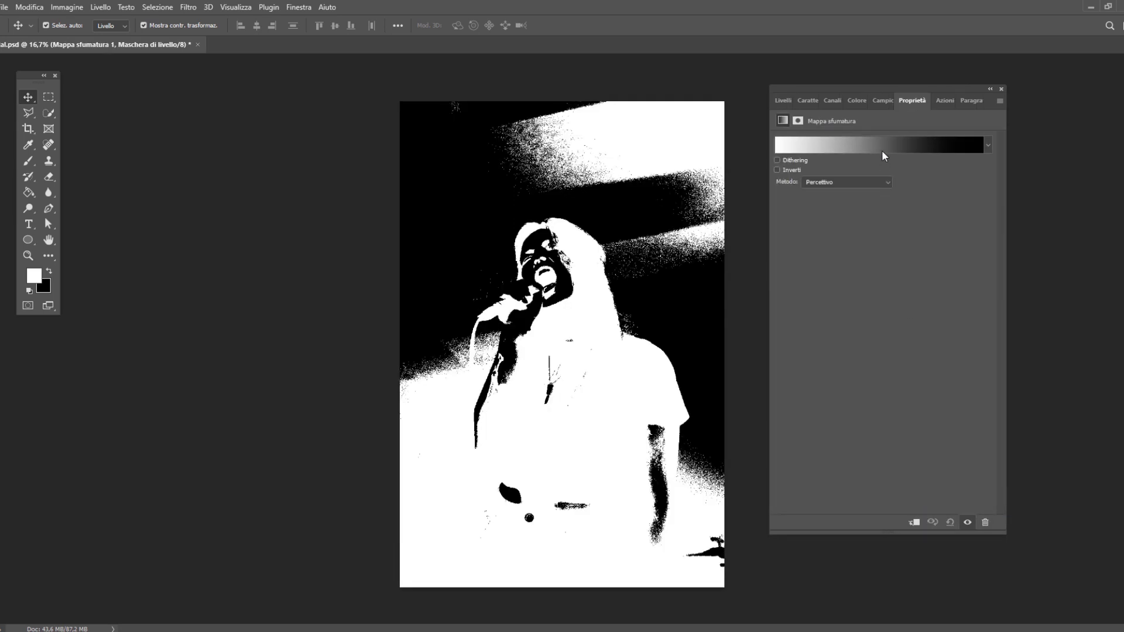
Set the gradient's starting colour stop to blue #325bd0, then select the ending stop's colour
left_click(866, 144)
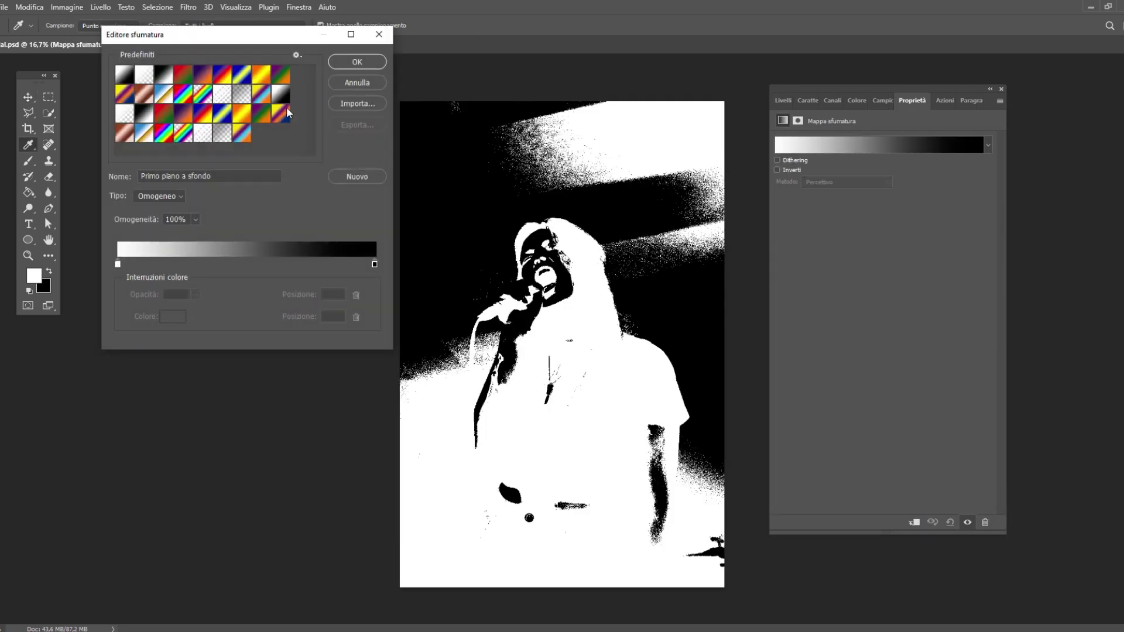
left_click_drag(195, 40, 133, 53)
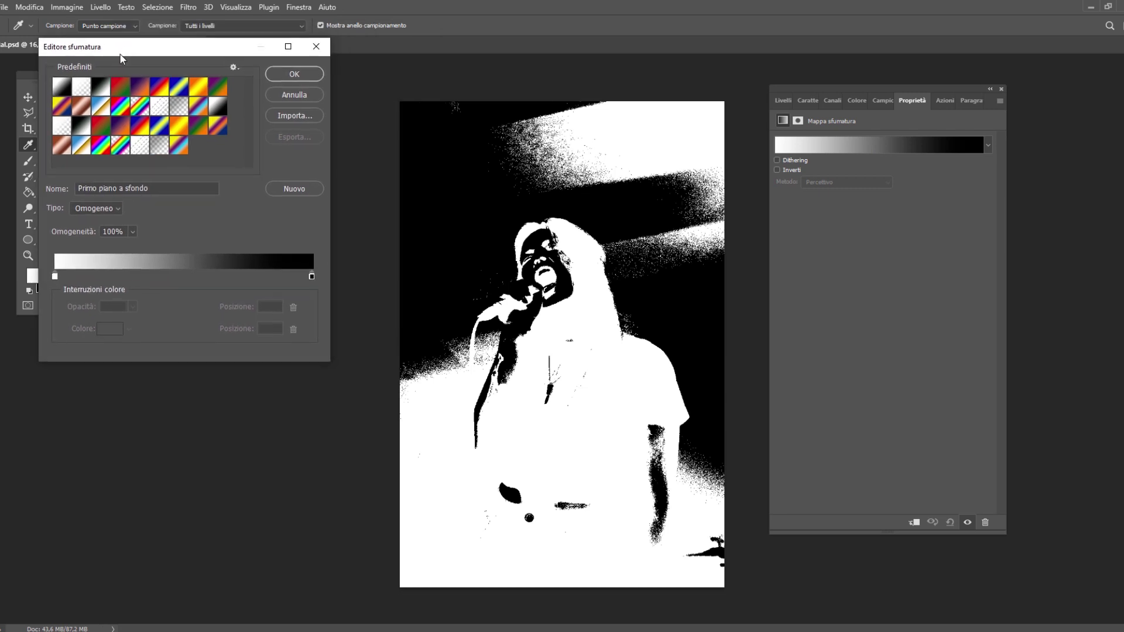
left_click(54, 277)
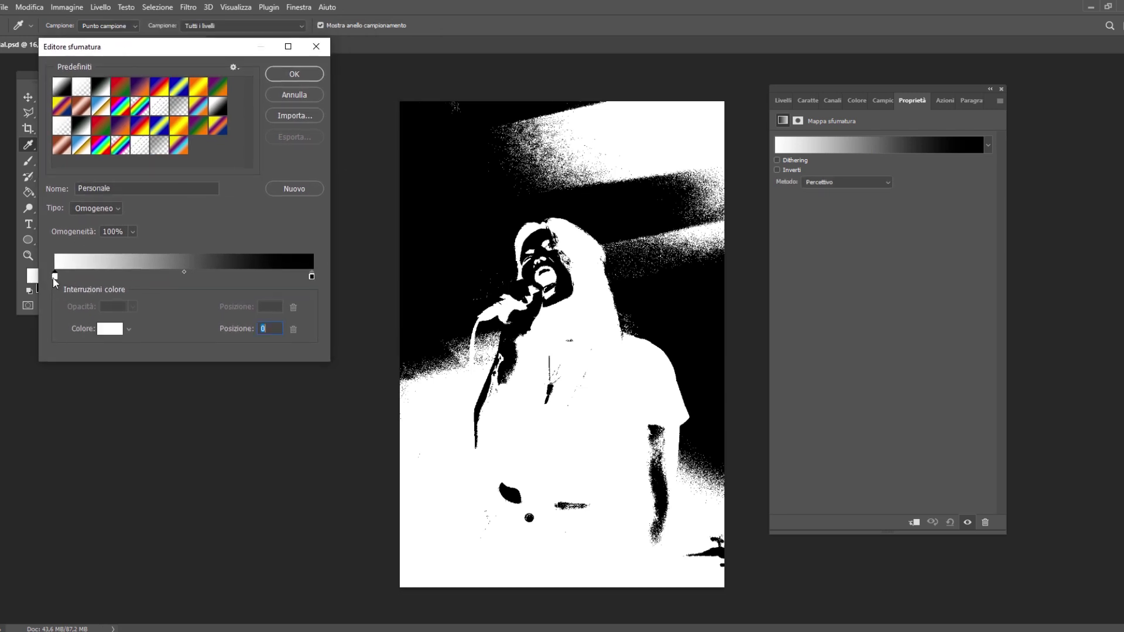
left_click(109, 330)
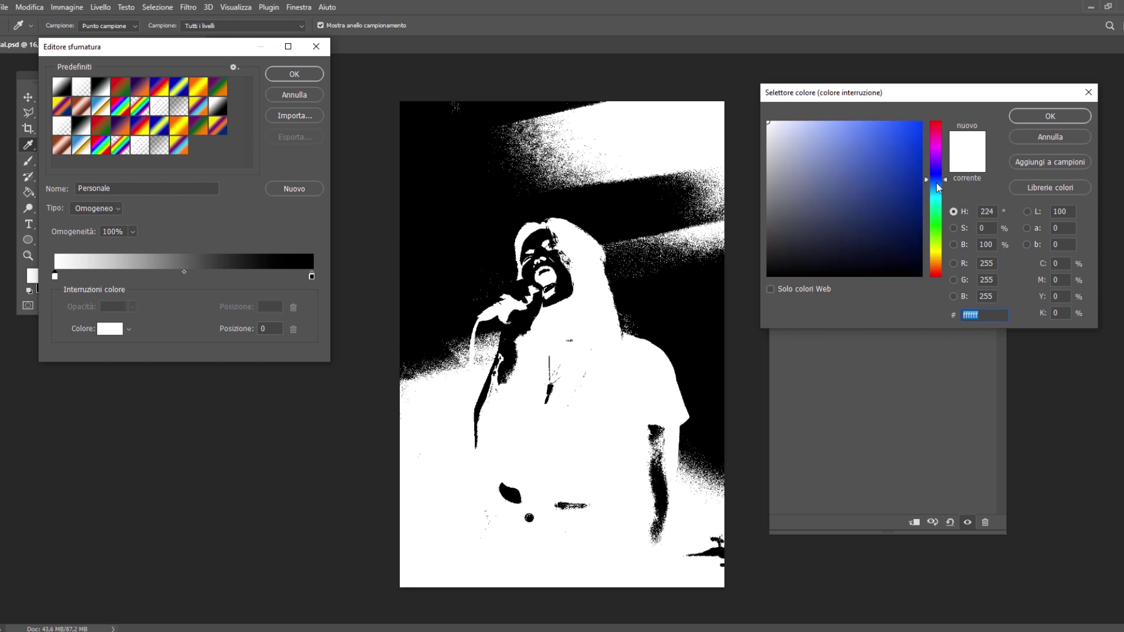
left_click(885, 150)
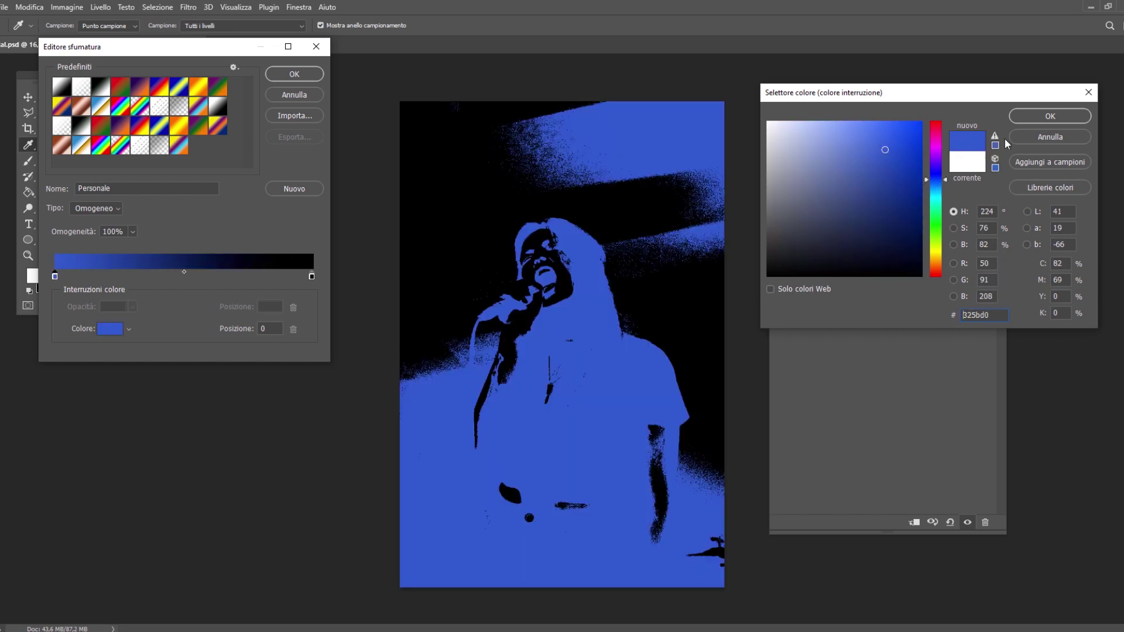
left_click(1050, 116)
left_click(312, 275)
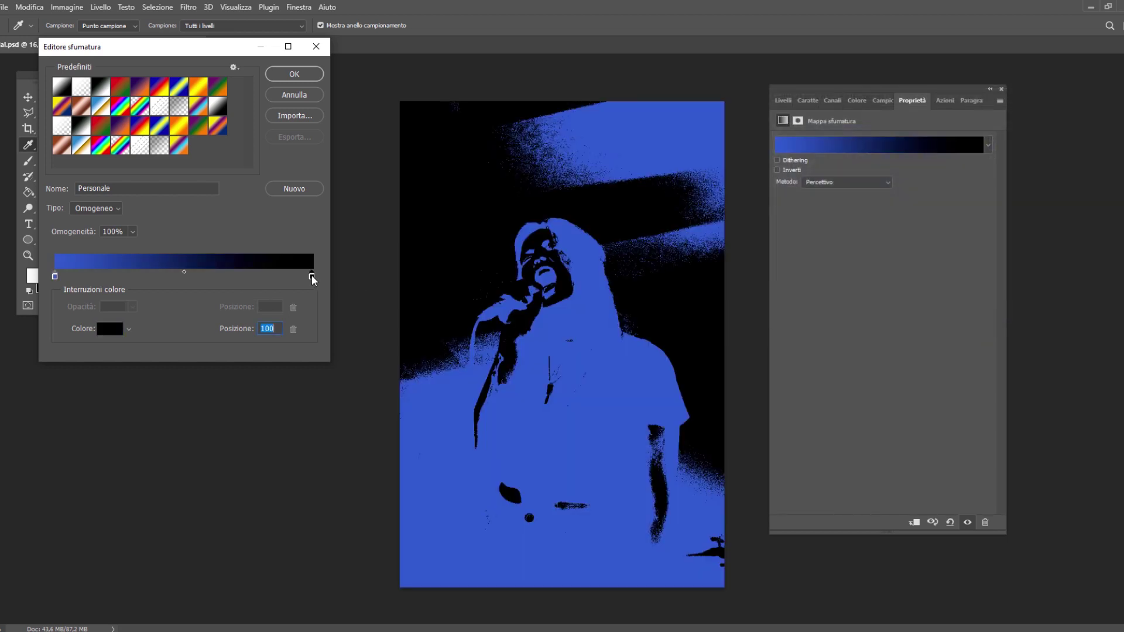
left_click(110, 329)
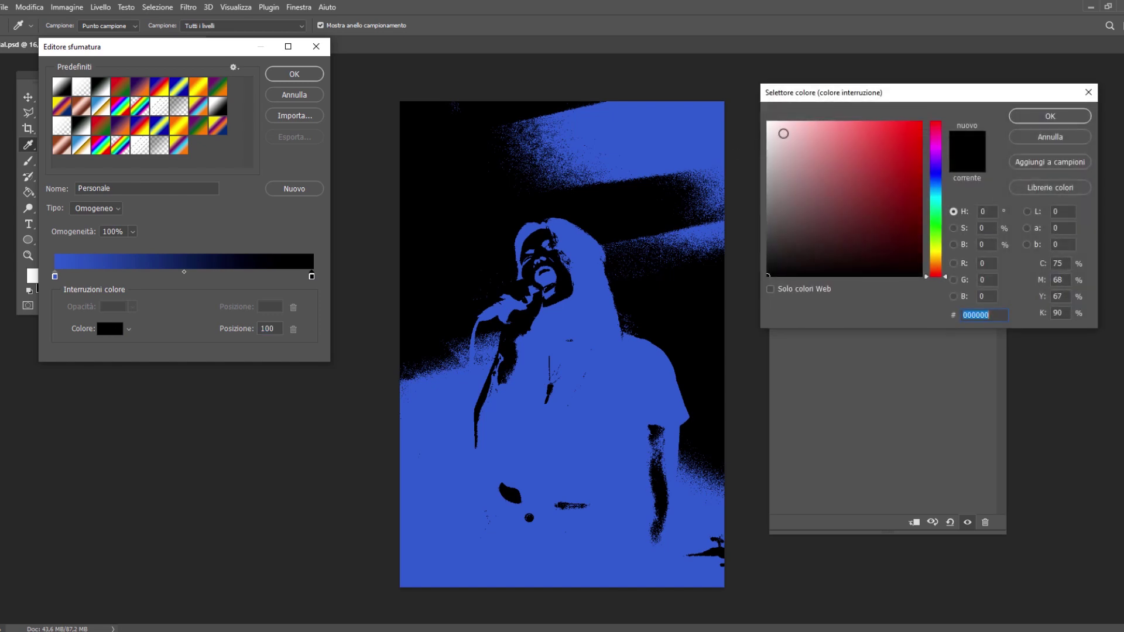
Make the gradient's light stop a pale lilac, hex e4d5fc
left_click(769, 133)
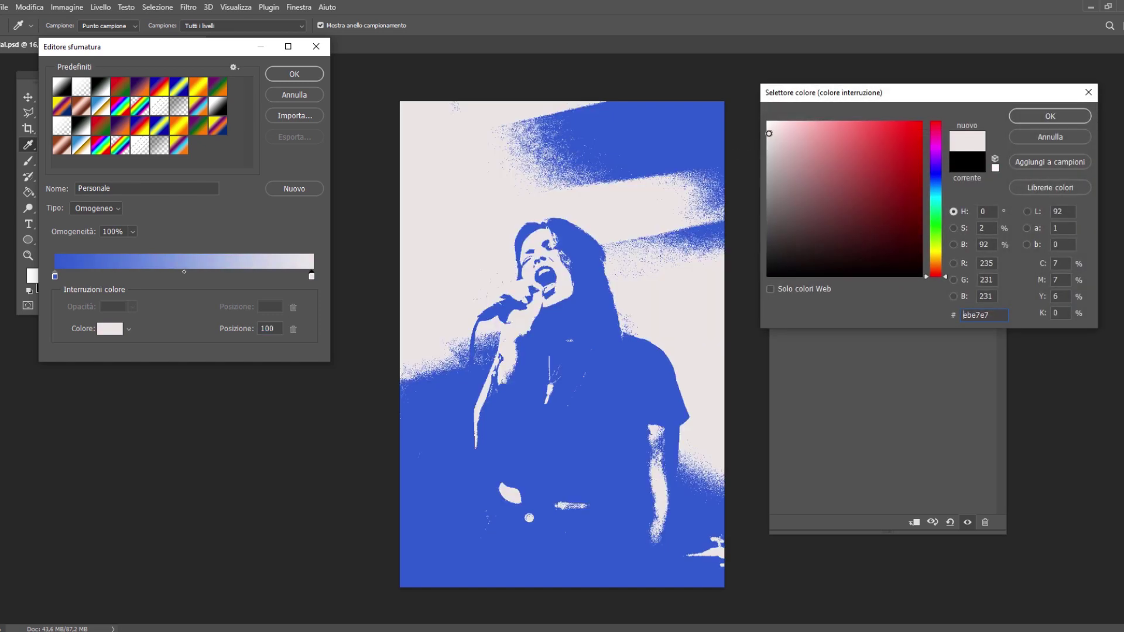
left_click(935, 184)
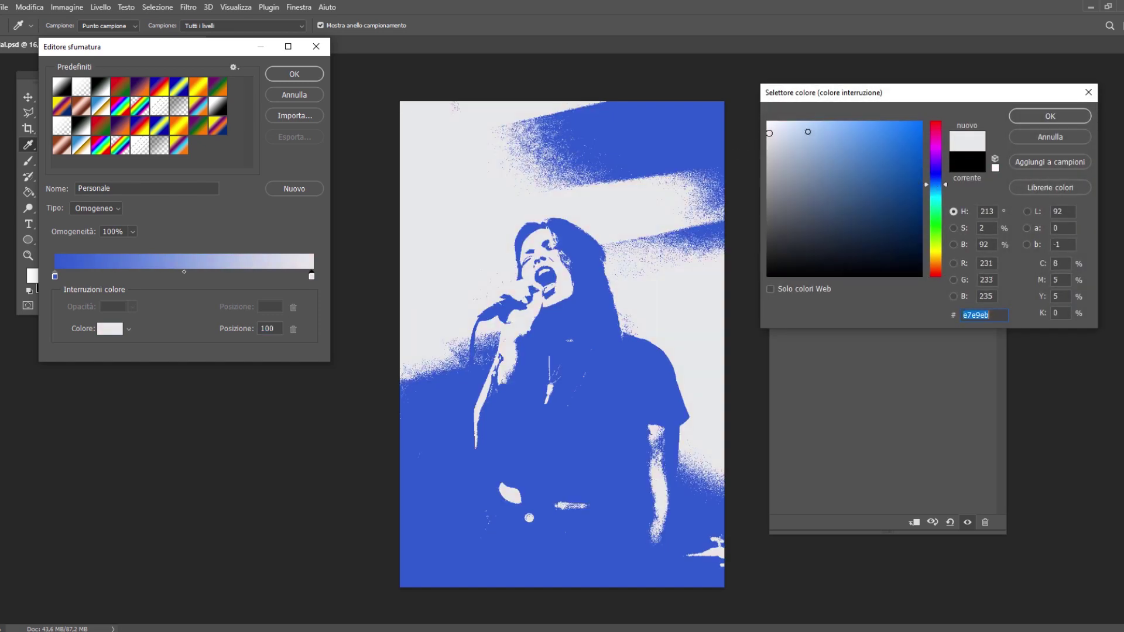
left_click(788, 121)
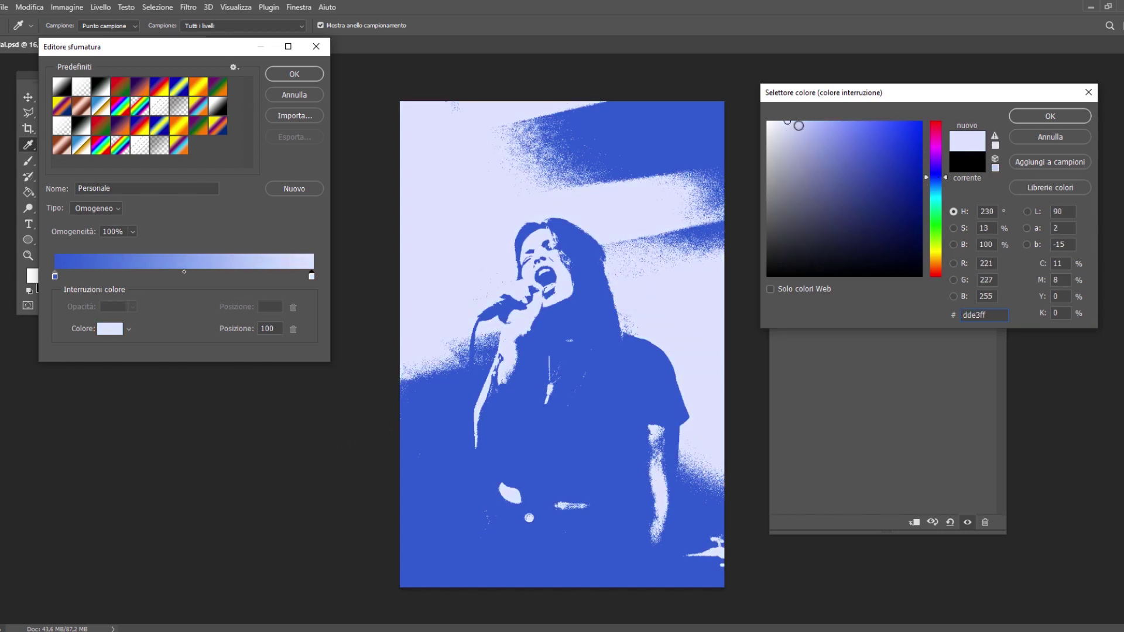
mouse_move(792, 124)
left_mouse_down()
mouse_move(802, 127)
mouse_move(791, 124)
left_mouse_up()
left_click_drag(936, 177, 936, 164)
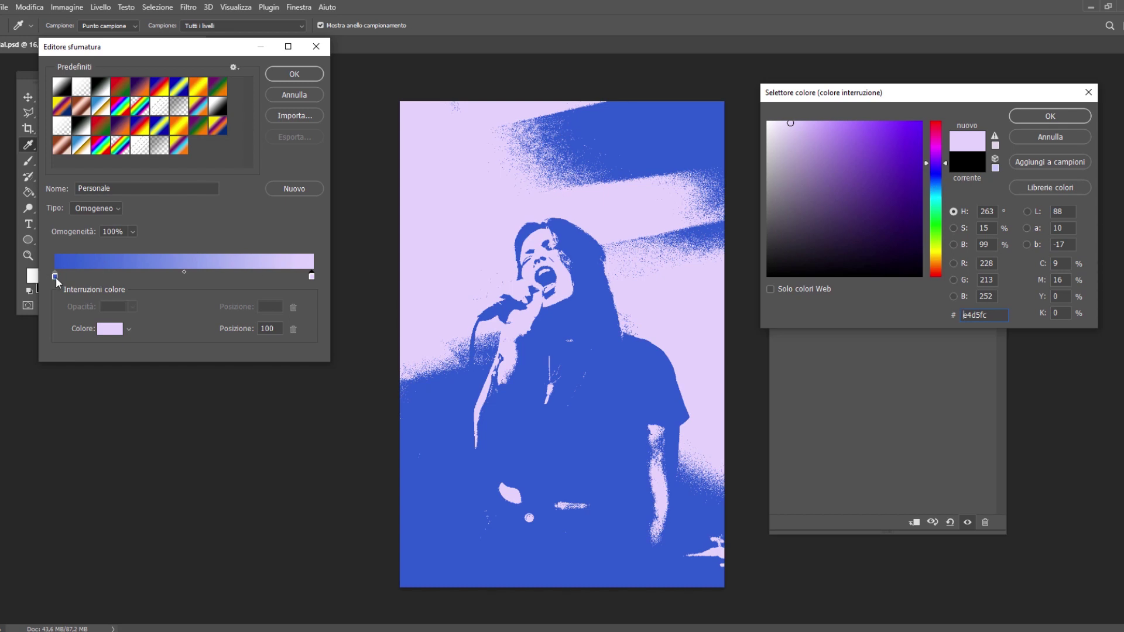
key("ctrl+a")
Change the dark stop to deep purple #4414cc and apply the purple-to-lilac gradient
left_click(1038, 116)
left_click(55, 276)
left_click(110, 328)
left_click_drag(931, 179, 907, 153)
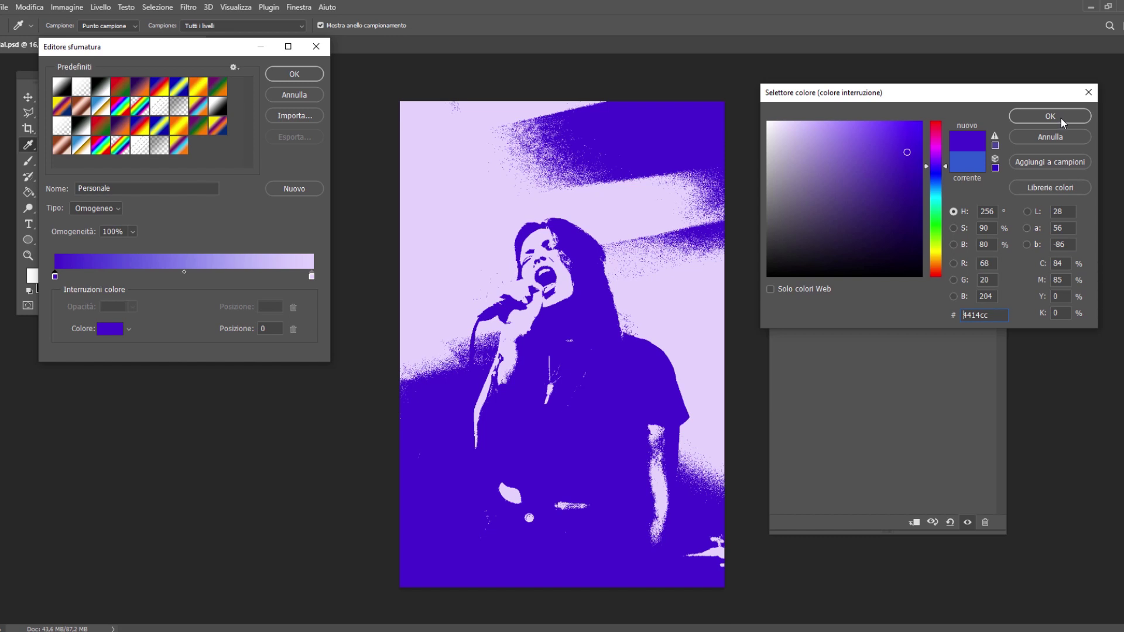
left_click(1062, 116)
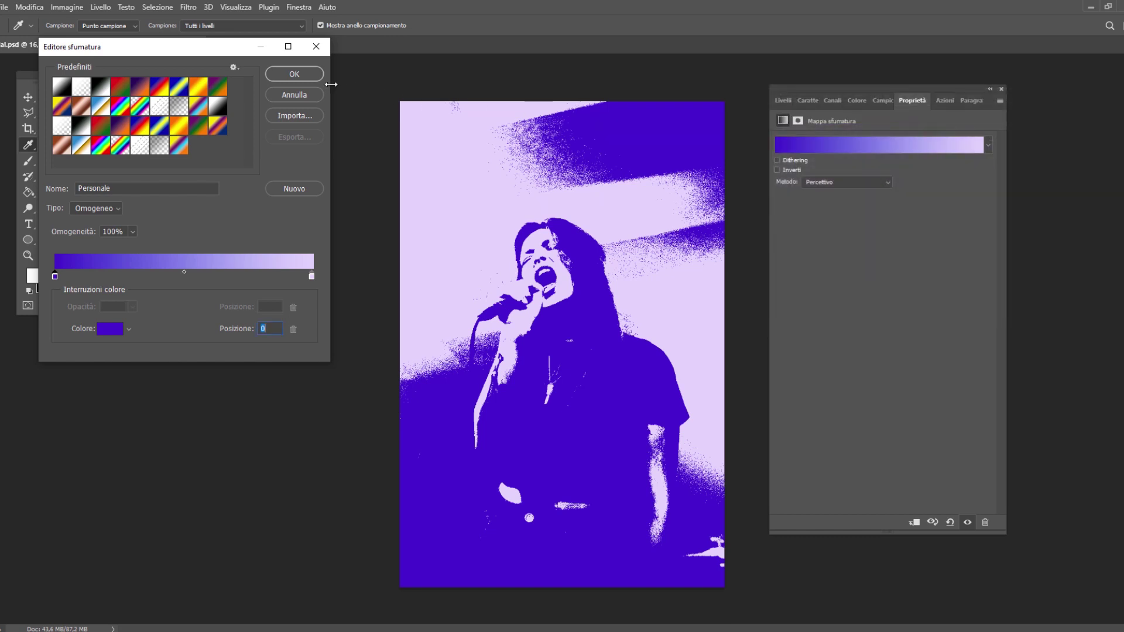
left_click(295, 75)
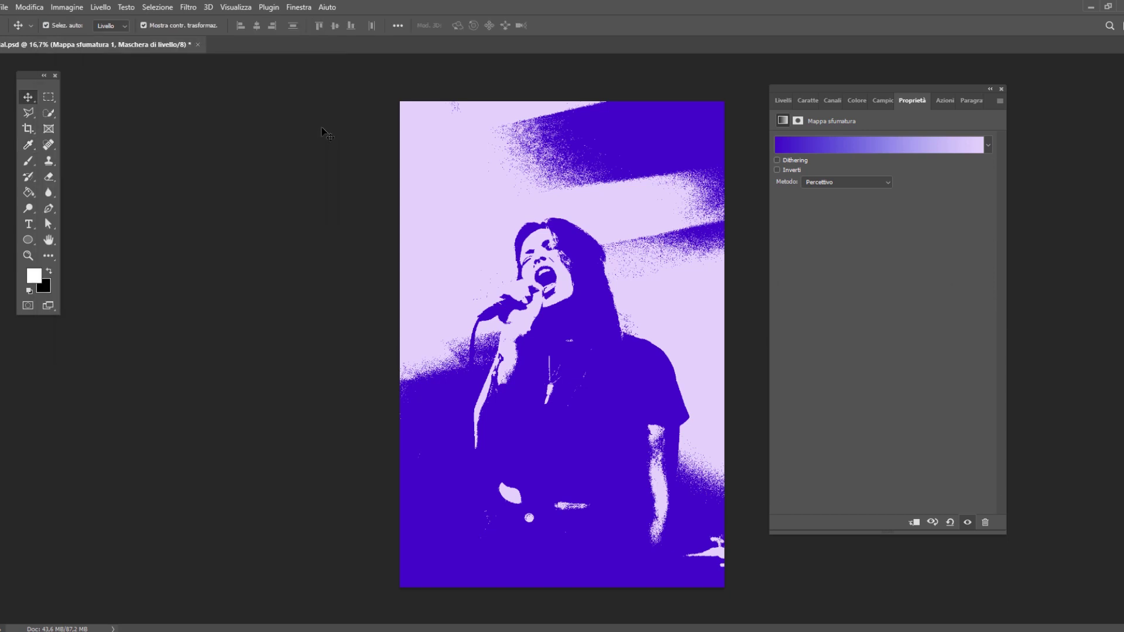
Switch from Properties back to the Livelli panel to view the full layer stack
left_click(783, 101)
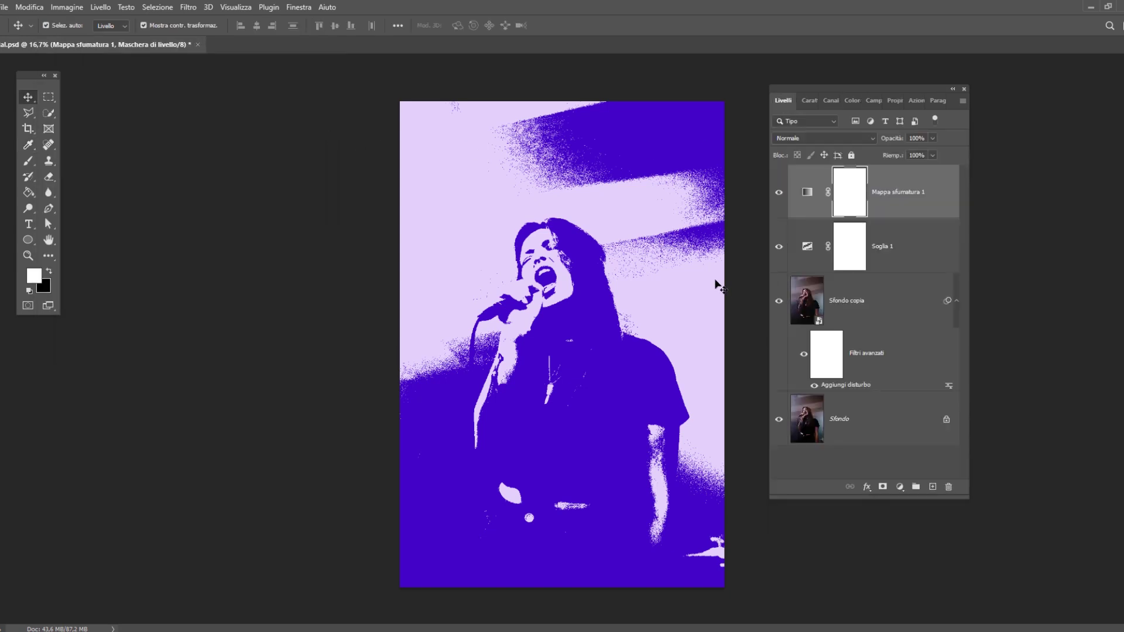